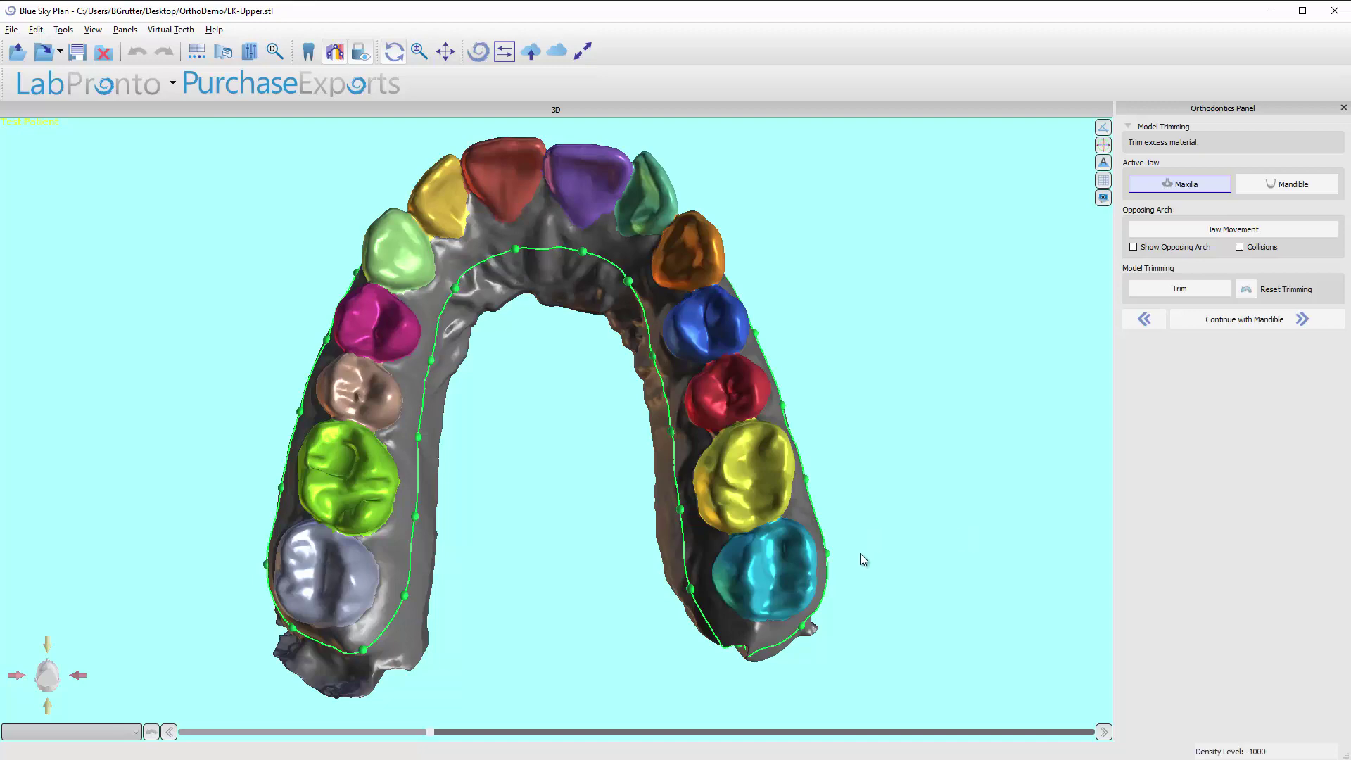
# Orient the upper arch top-down and check the application preferences, leaving them unchanged.
pyautogui.moveTo(611, 571); pyautogui.dragTo(403, 418)
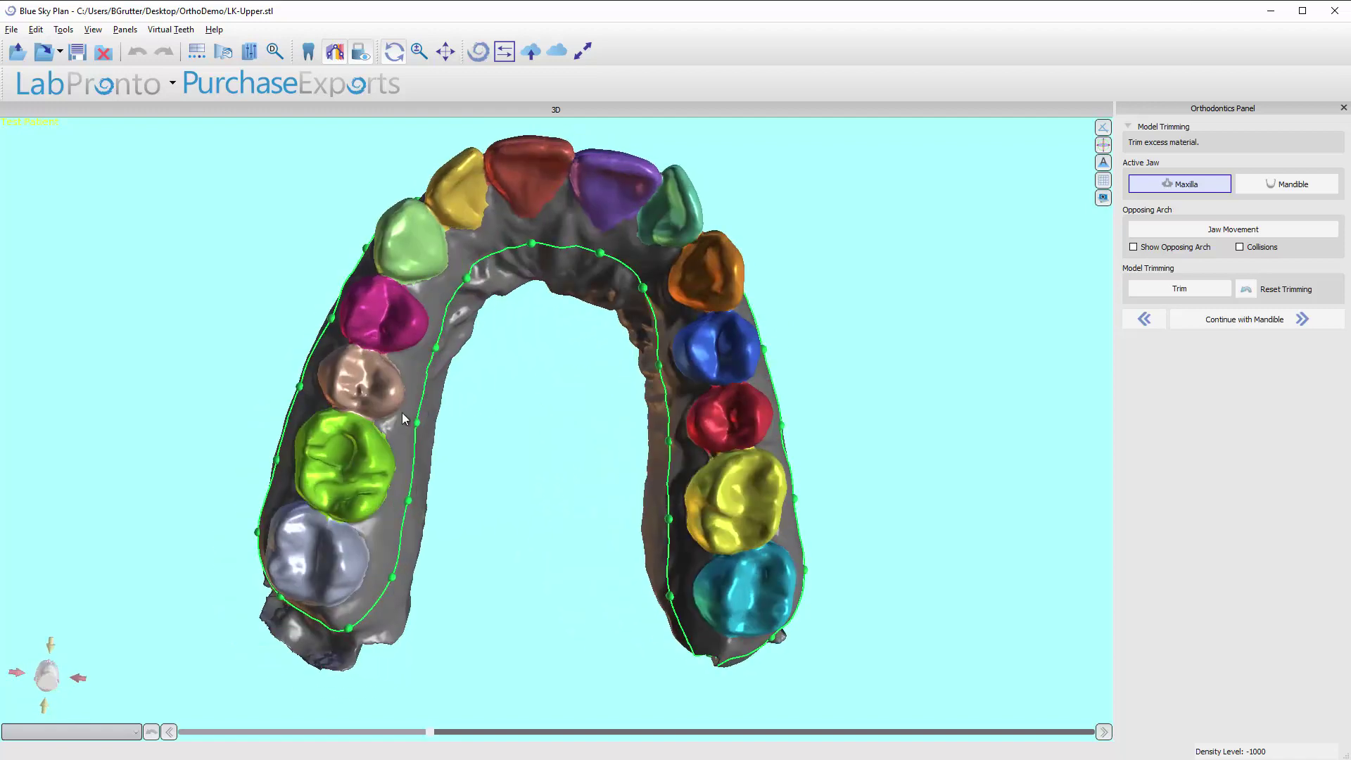
pyautogui.moveTo(598, 522); pyautogui.dragTo(543, 484)
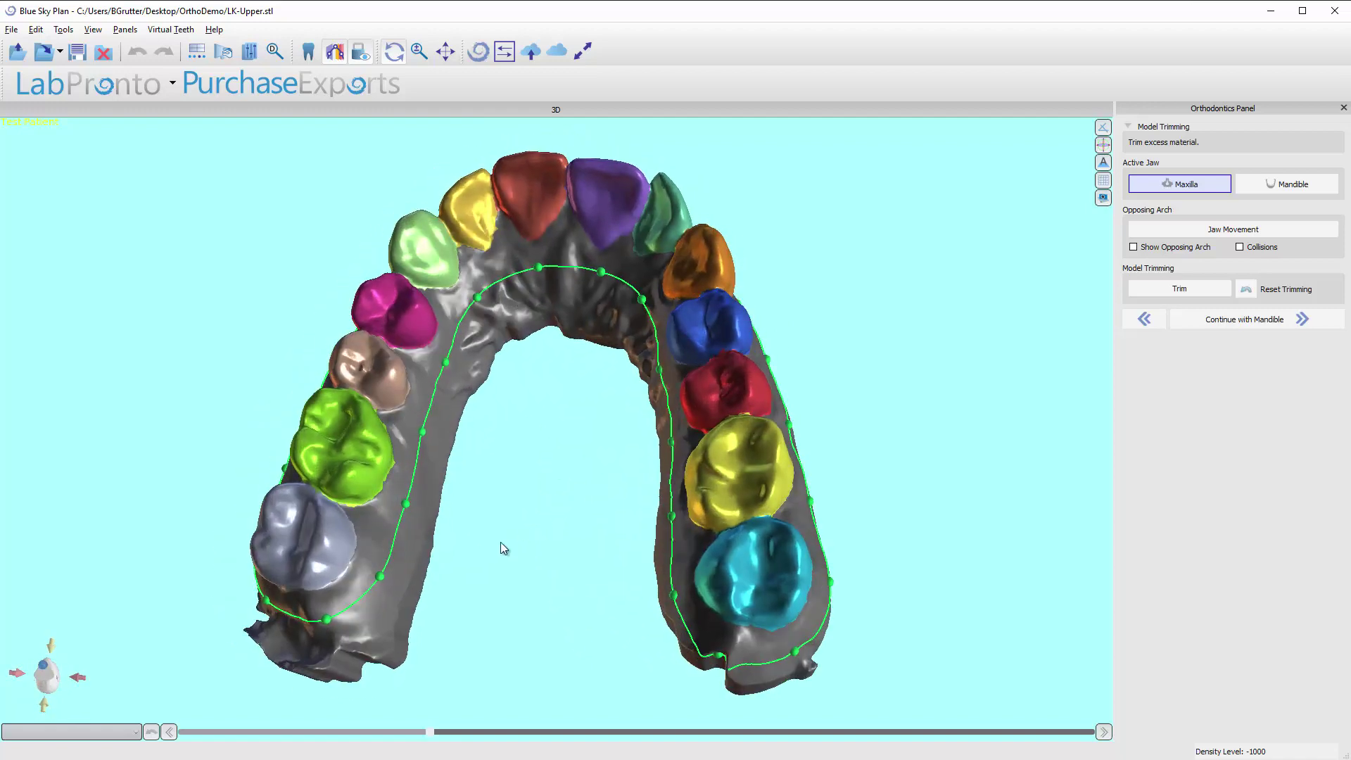
pyautogui.moveTo(504, 548); pyautogui.dragTo(407, 487)
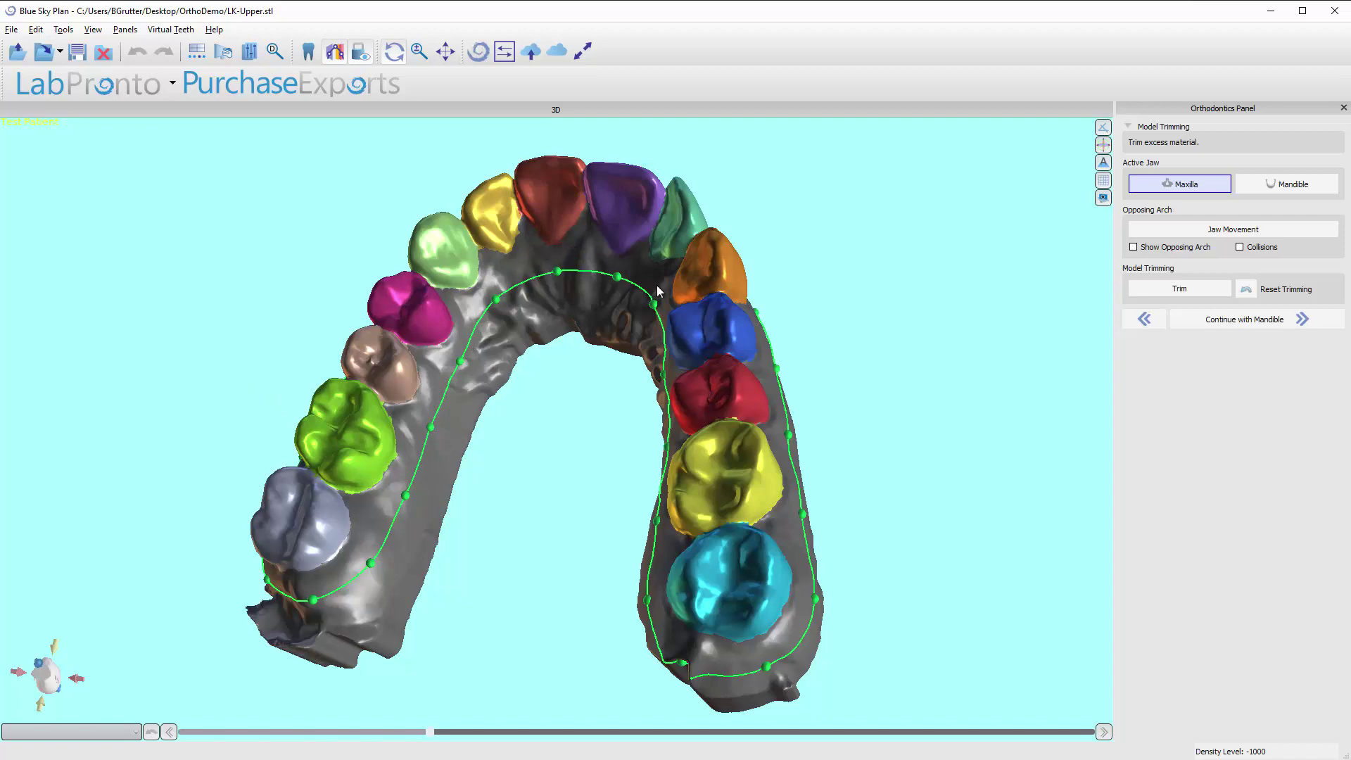
pyautogui.moveTo(529, 525); pyautogui.dragTo(660, 502)
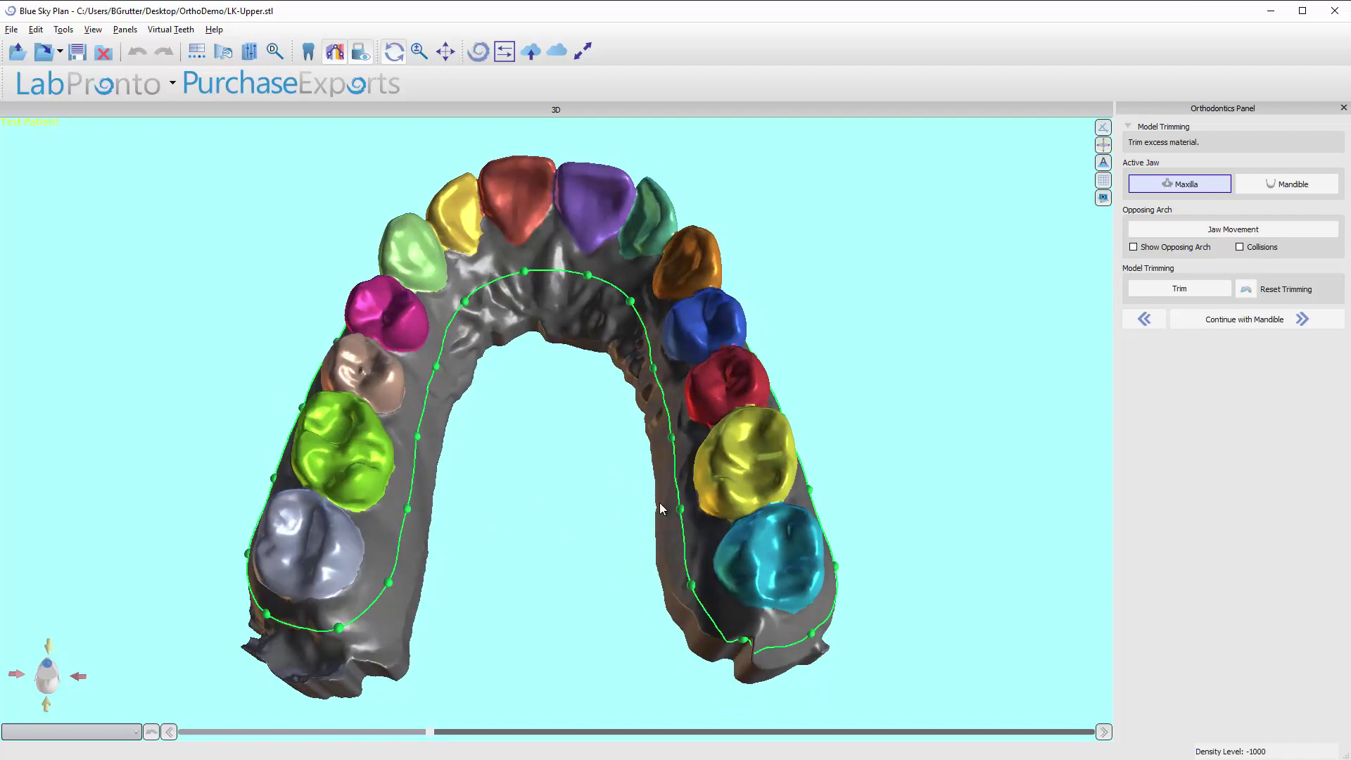
pyautogui.click(63, 29)
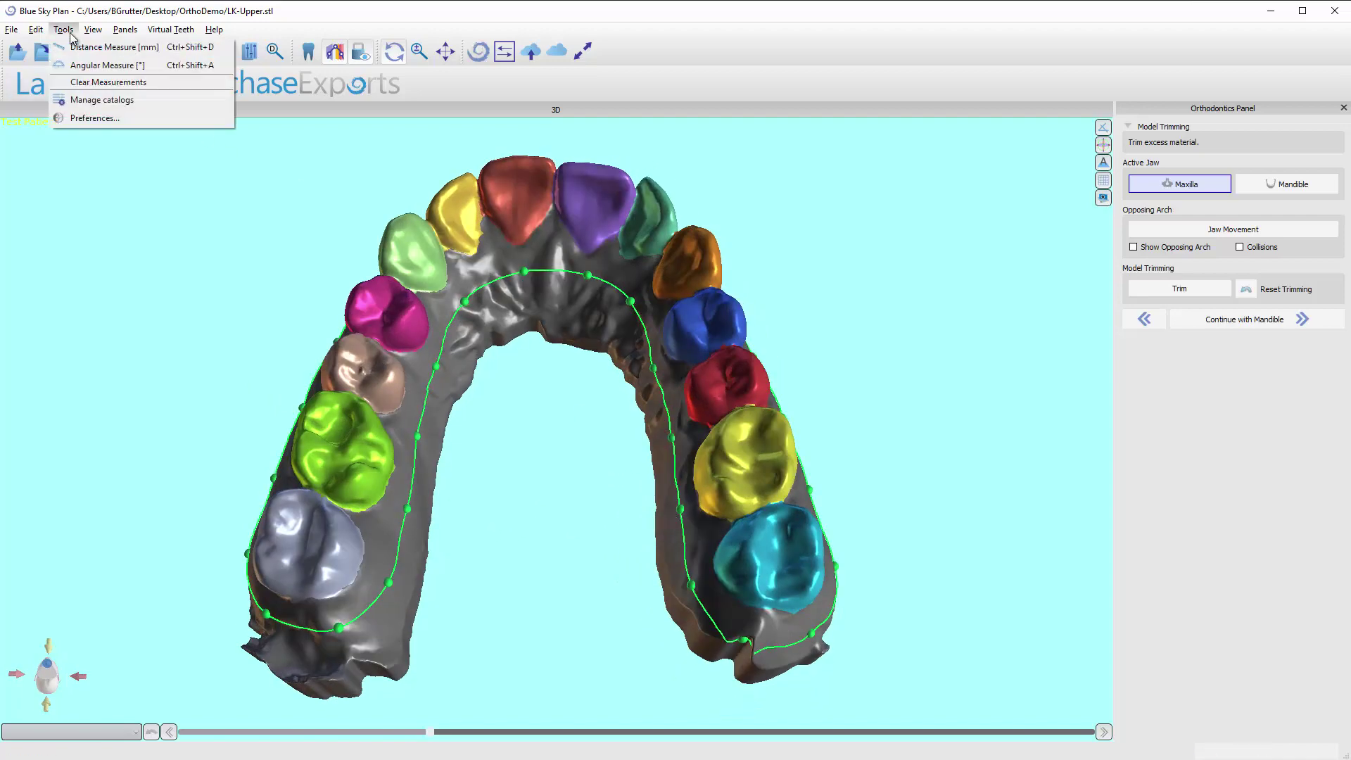
pyautogui.click(81, 118)
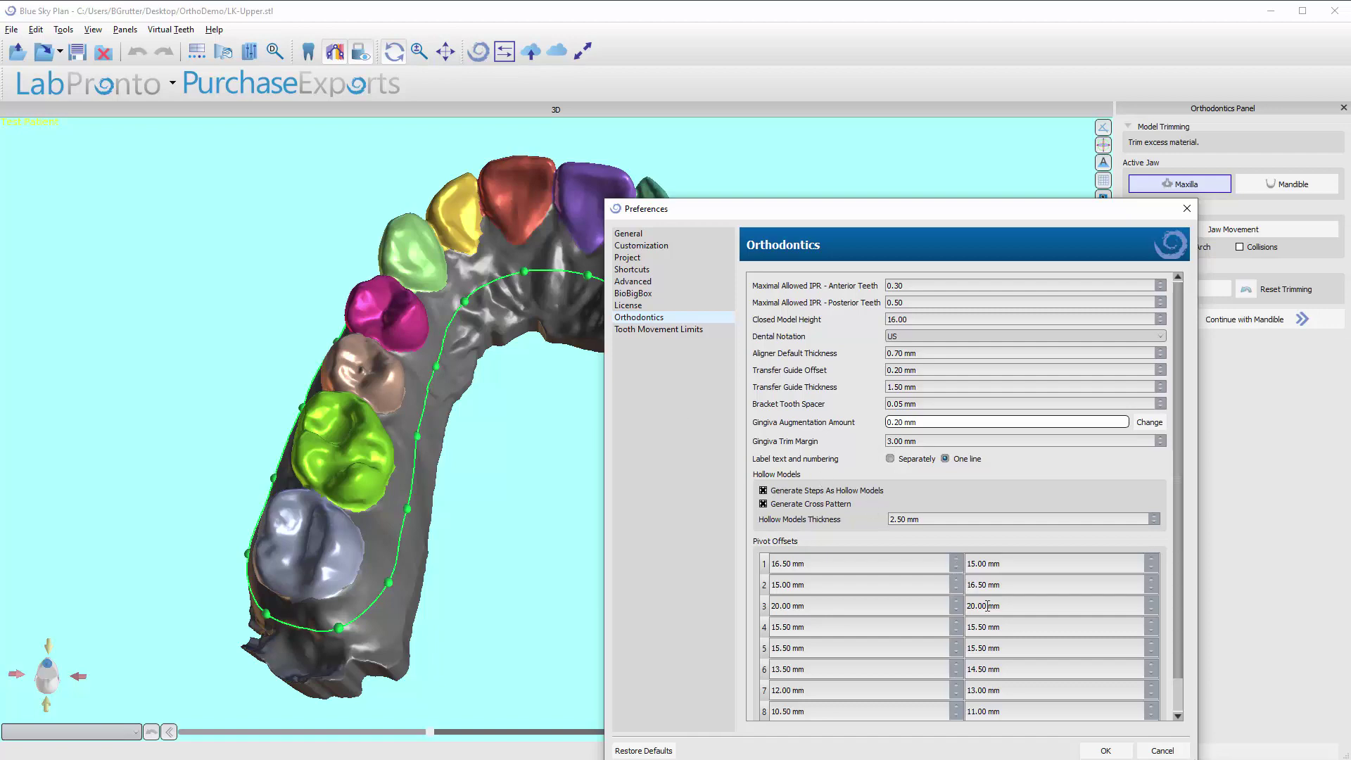
pyautogui.click(1162, 750)
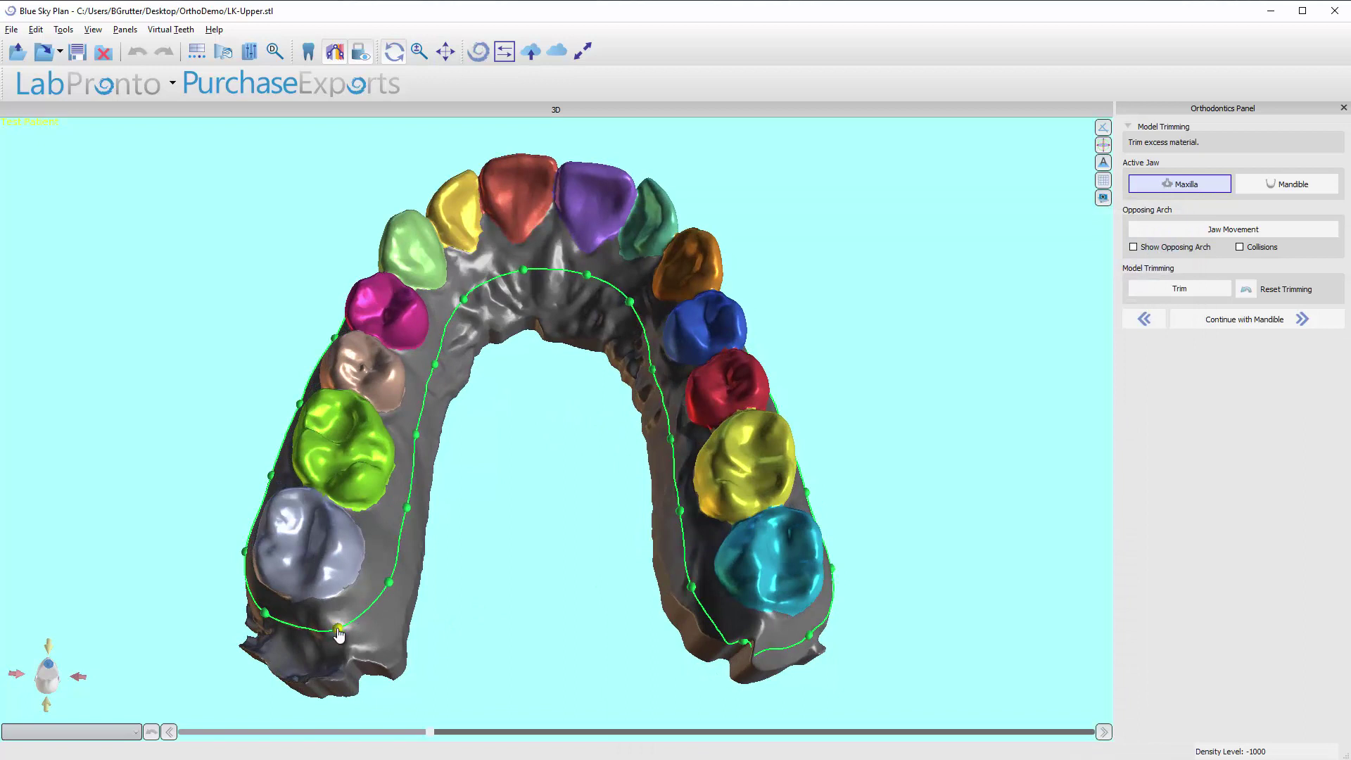
# Reshape the upper trim line at the left and right back ends and behind the back molar.
pyautogui.moveTo(339, 627); pyautogui.dragTo(343, 617)
pyautogui.moveTo(744, 642); pyautogui.dragTo(741, 628)
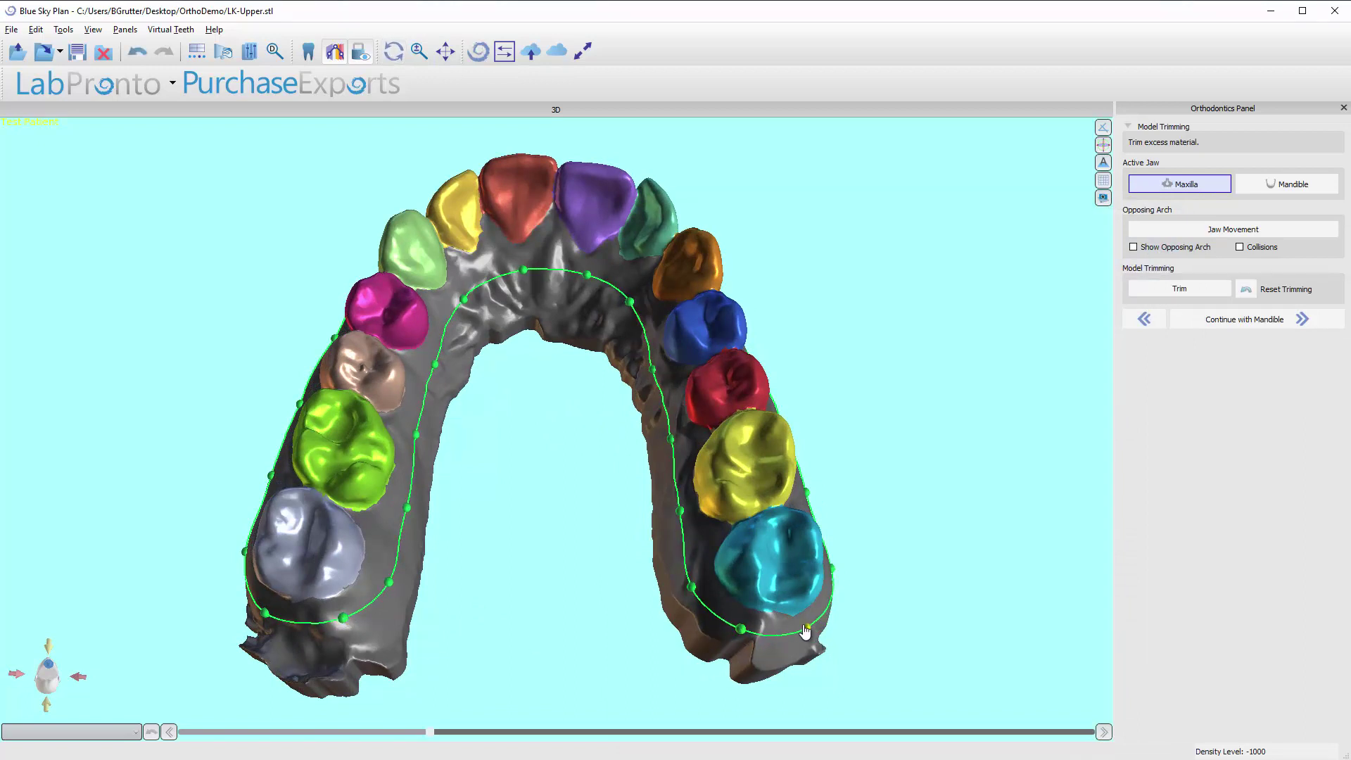
pyautogui.moveTo(856, 604); pyautogui.dragTo(664, 681)
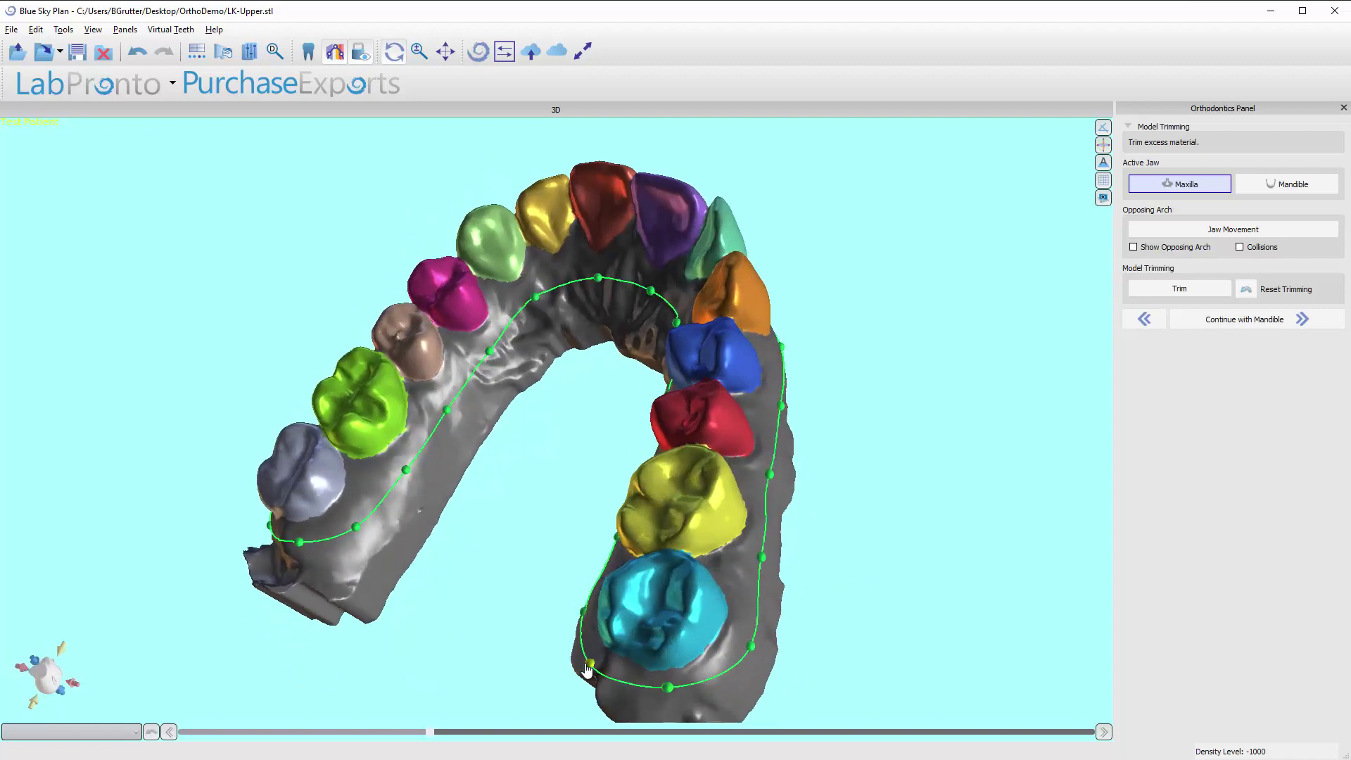
pyautogui.moveTo(586, 659); pyautogui.dragTo(582, 658)
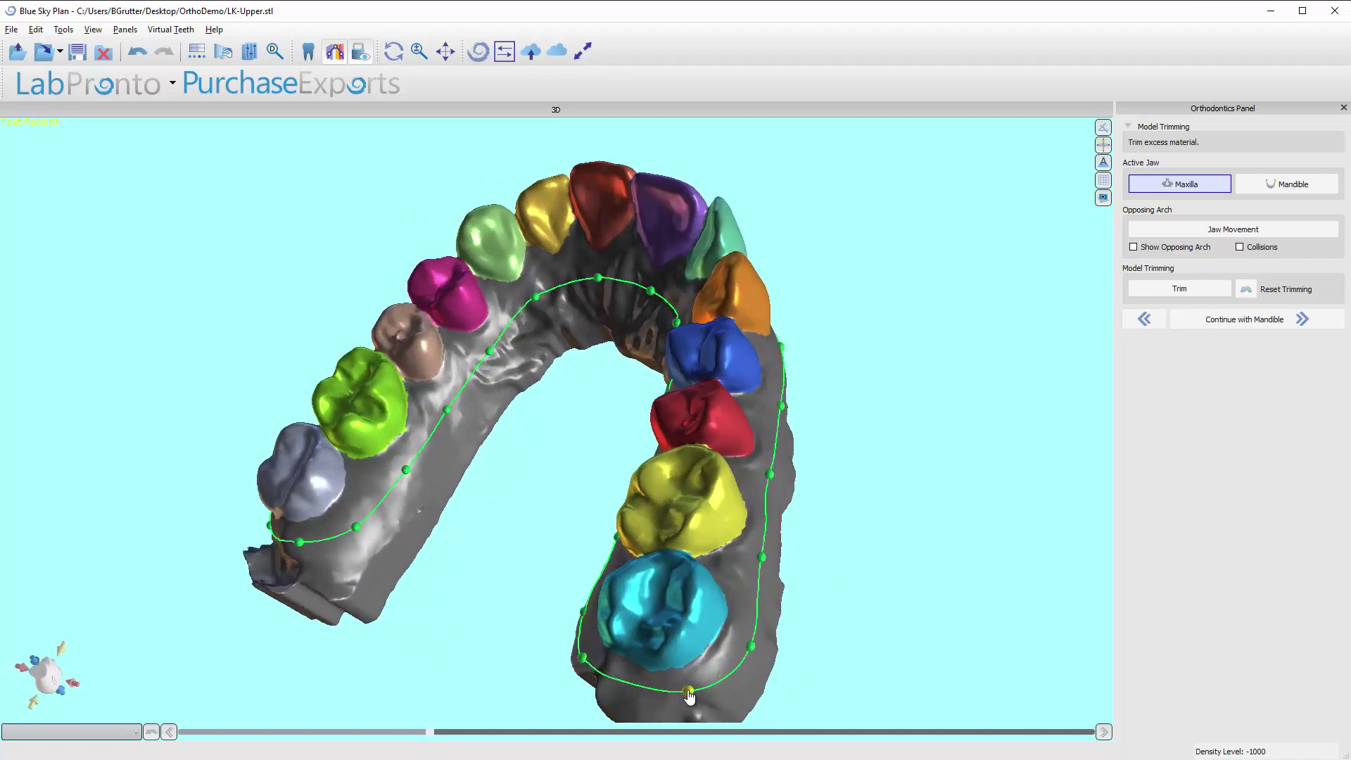
# Shift the front palatal trim points to reshape the trim line's curve along the palate.
pyautogui.moveTo(432, 560); pyautogui.dragTo(591, 352)
pyautogui.moveTo(546, 260); pyautogui.dragTo(658, 322)
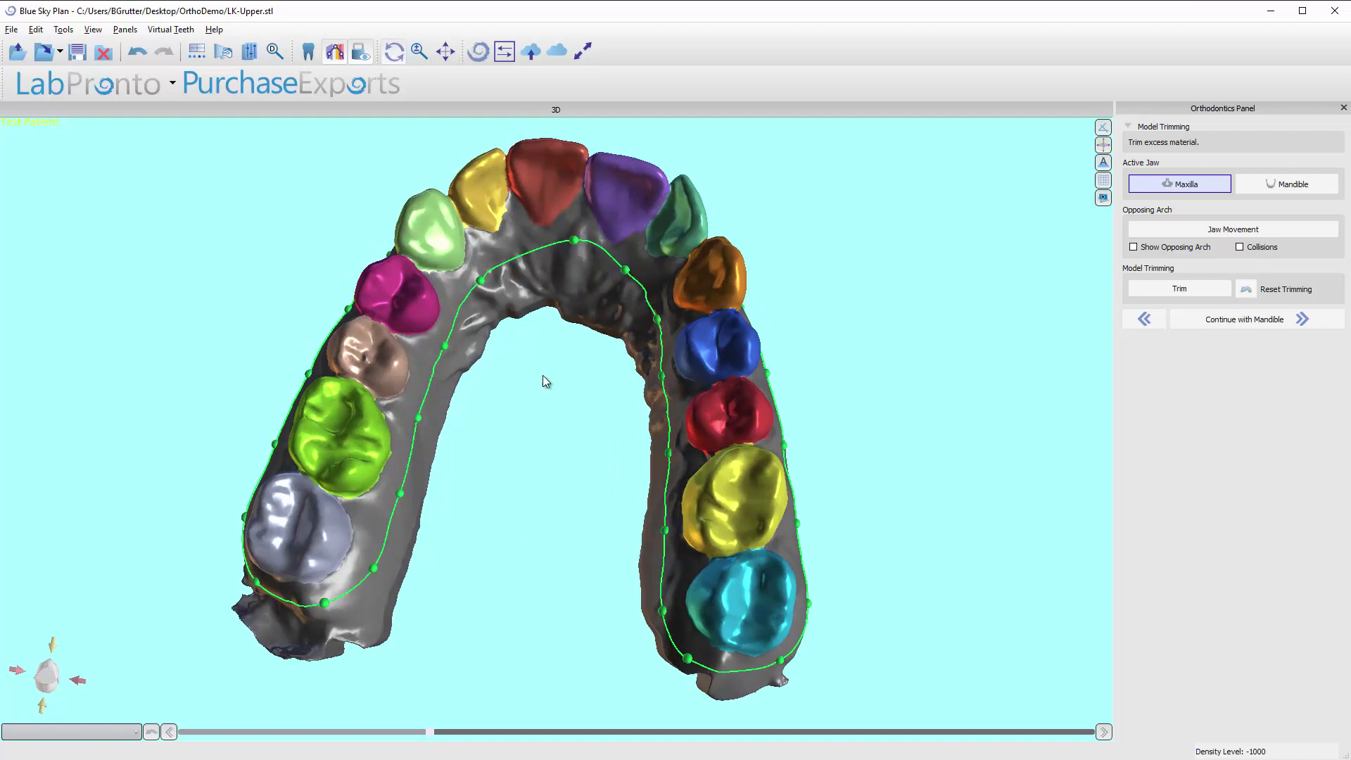
pyautogui.moveTo(542, 375); pyautogui.dragTo(540, 328)
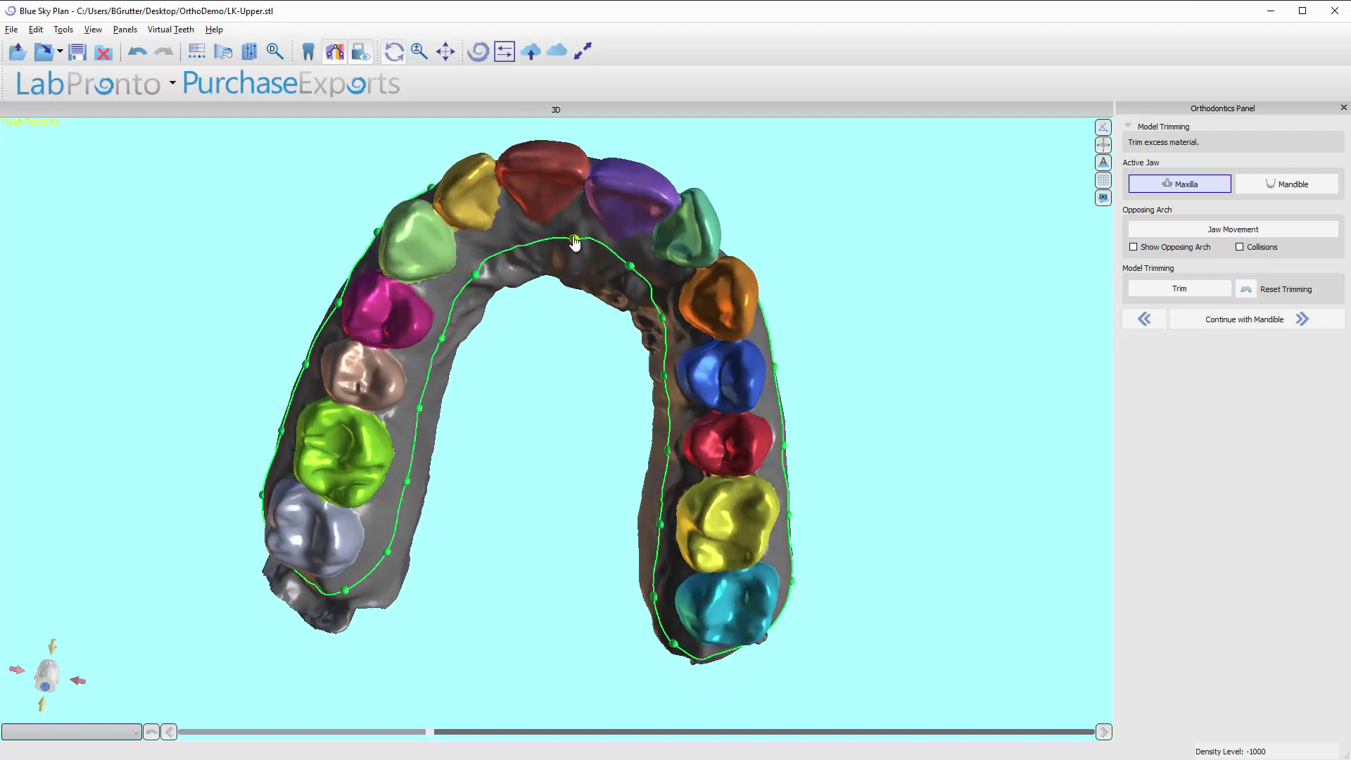
pyautogui.moveTo(574, 239); pyautogui.dragTo(663, 328)
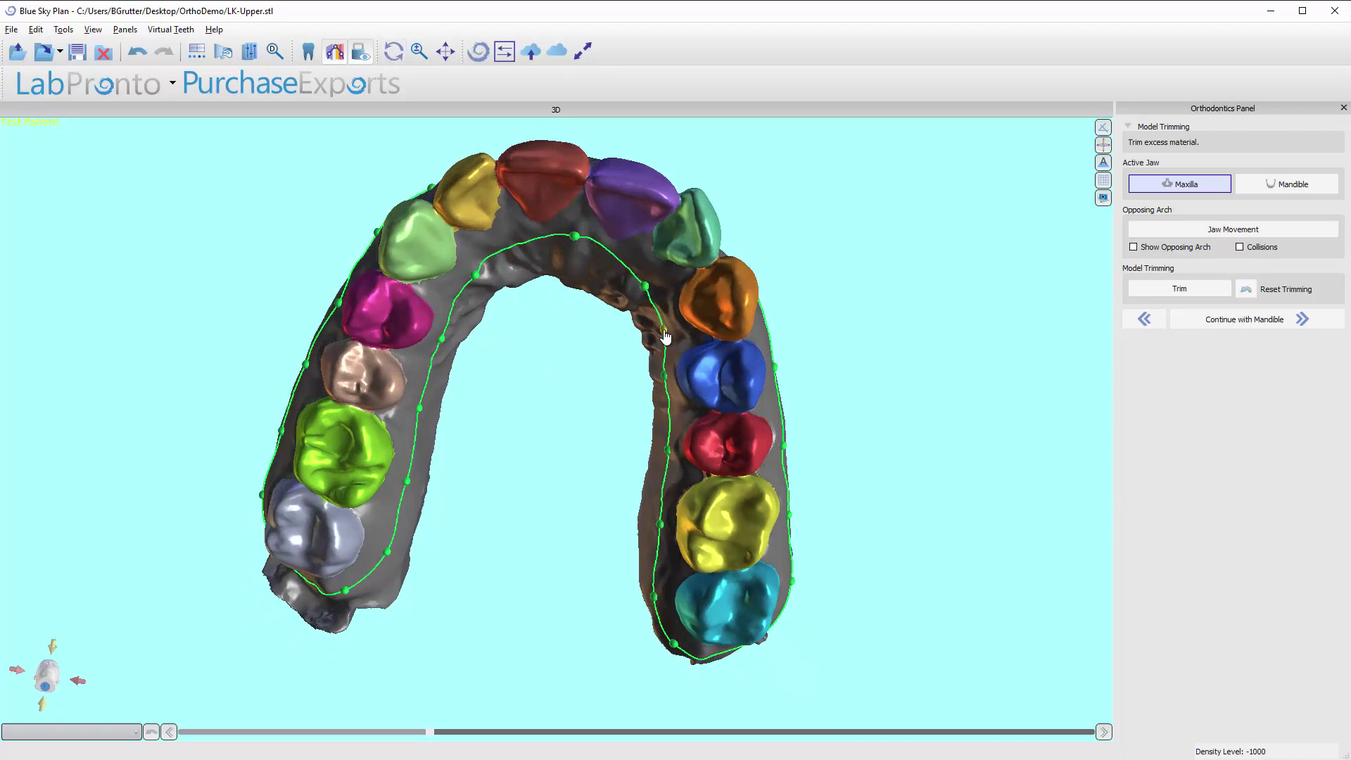
pyautogui.moveTo(661, 330); pyautogui.dragTo(551, 444, button='right')
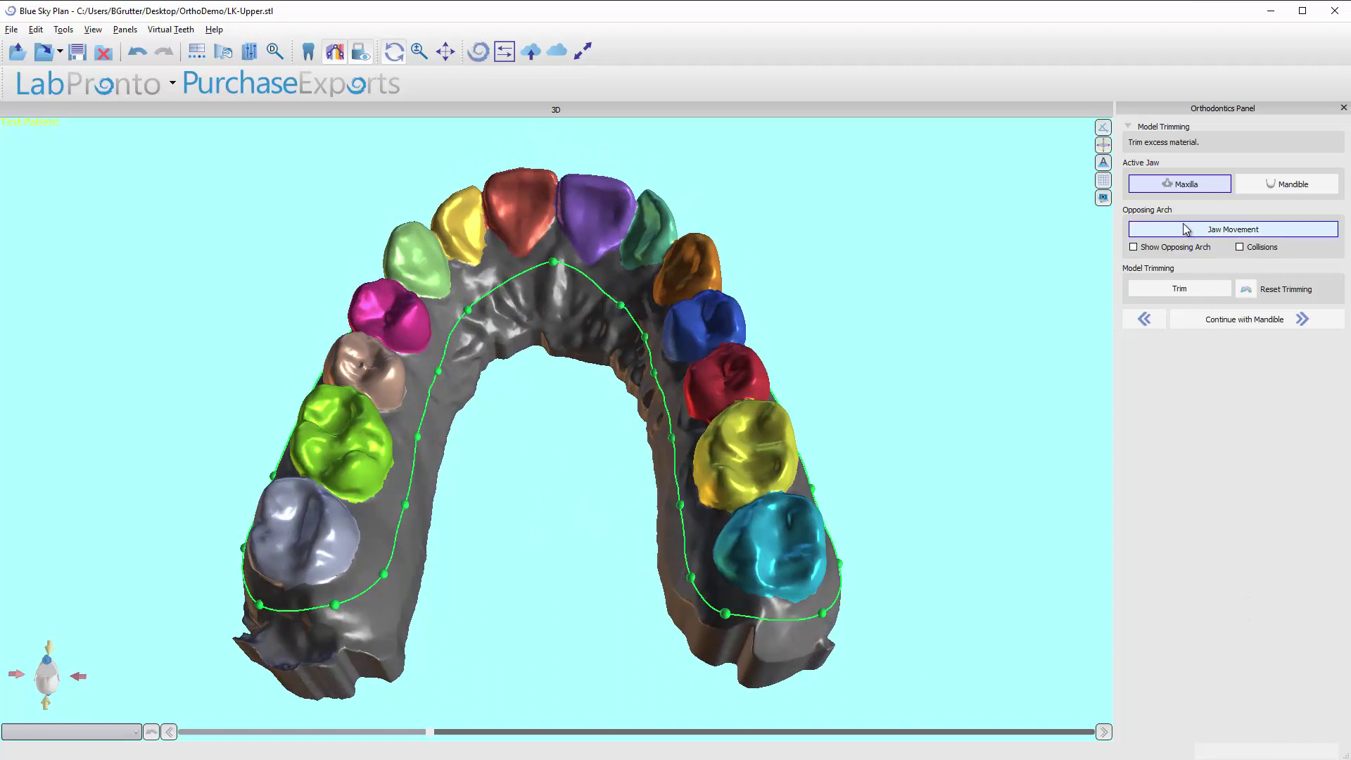
# Trim the upper arch along its green trim line, then inspect the front teeth of the result.
pyautogui.click(1179, 290)
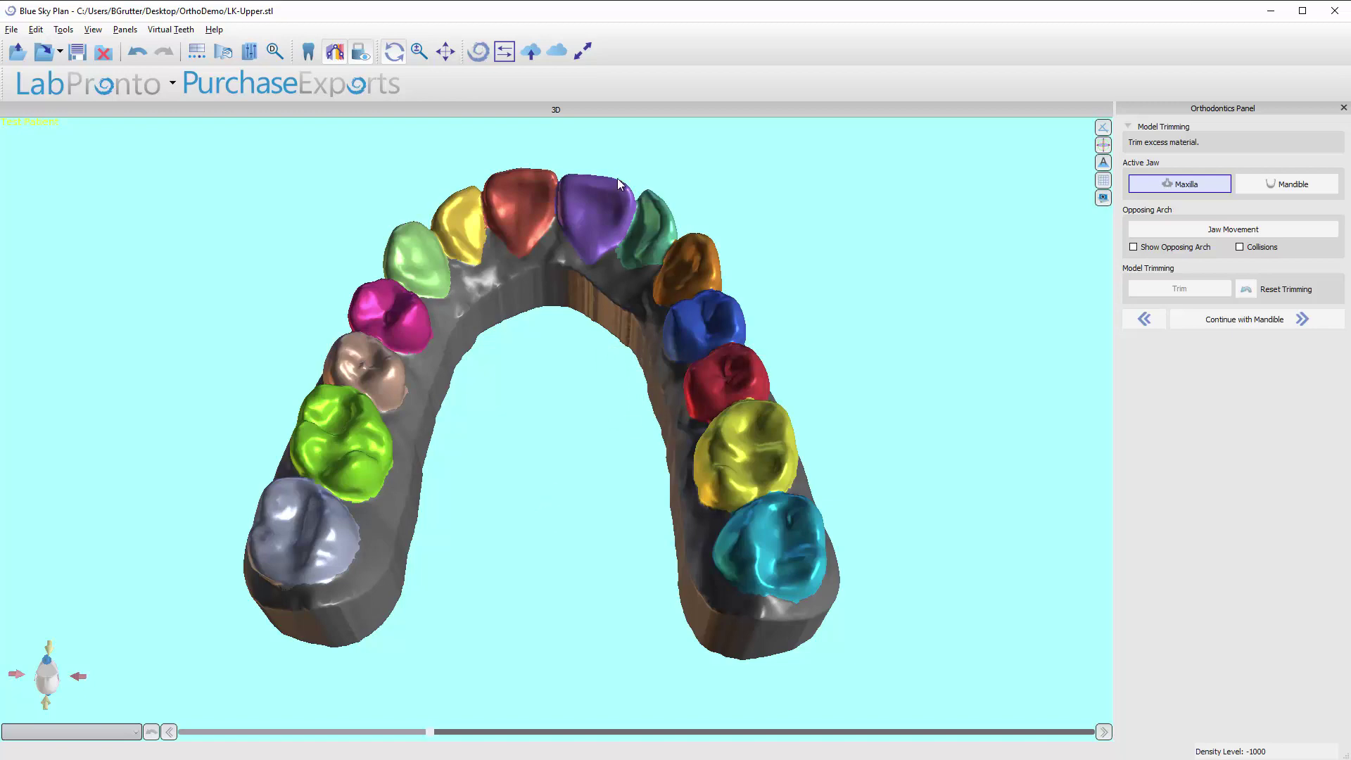
pyautogui.moveTo(543, 498); pyautogui.dragTo(561, 594)
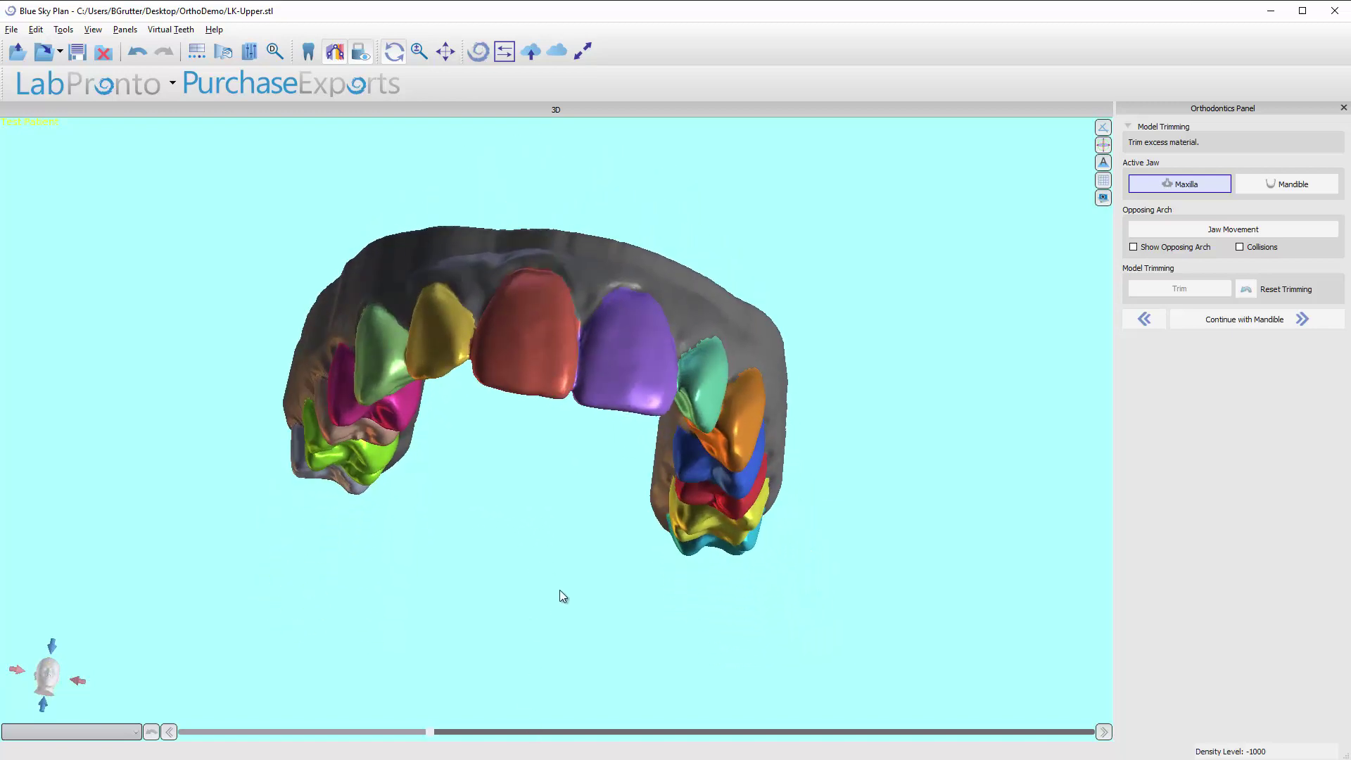
# Continue with the mandible and lower the trim line near the left molar and back end.
pyautogui.click(1226, 318)
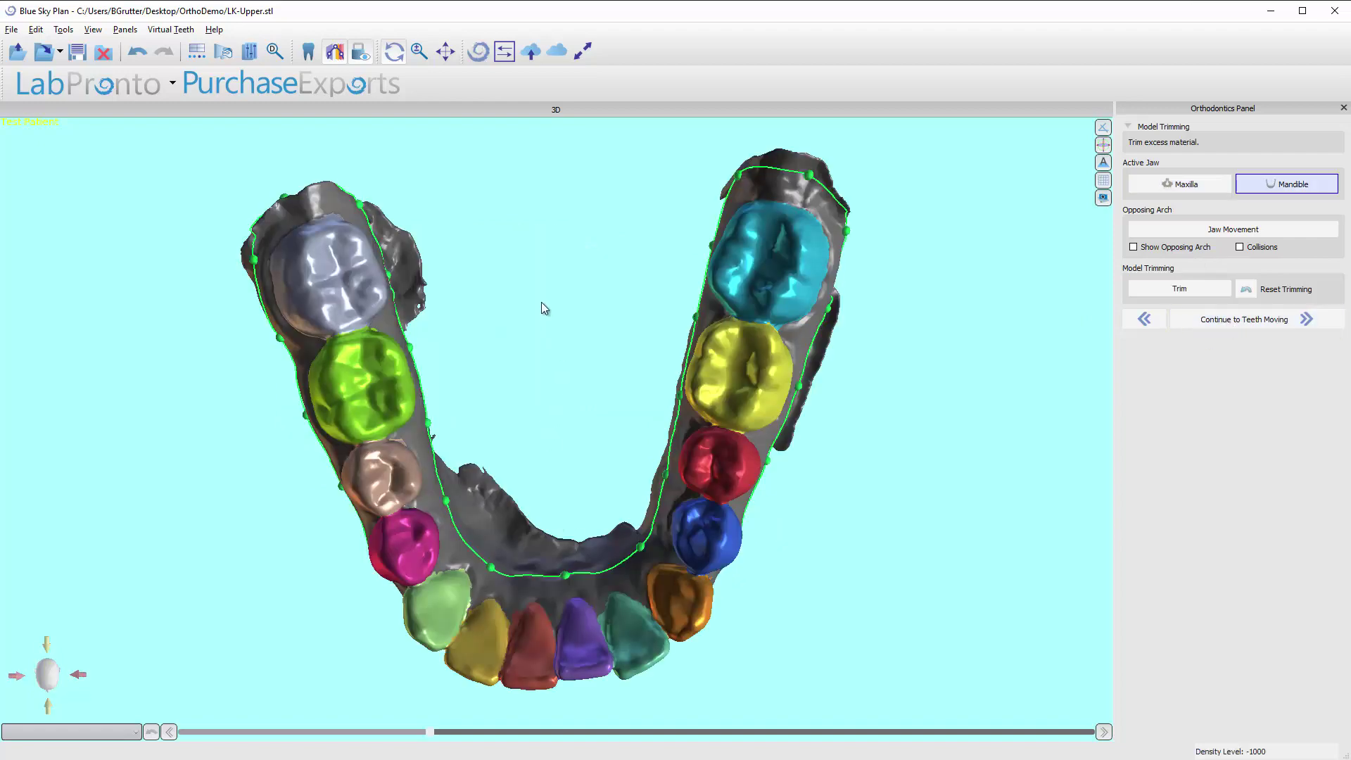
pyautogui.moveTo(542, 302); pyautogui.dragTo(389, 306)
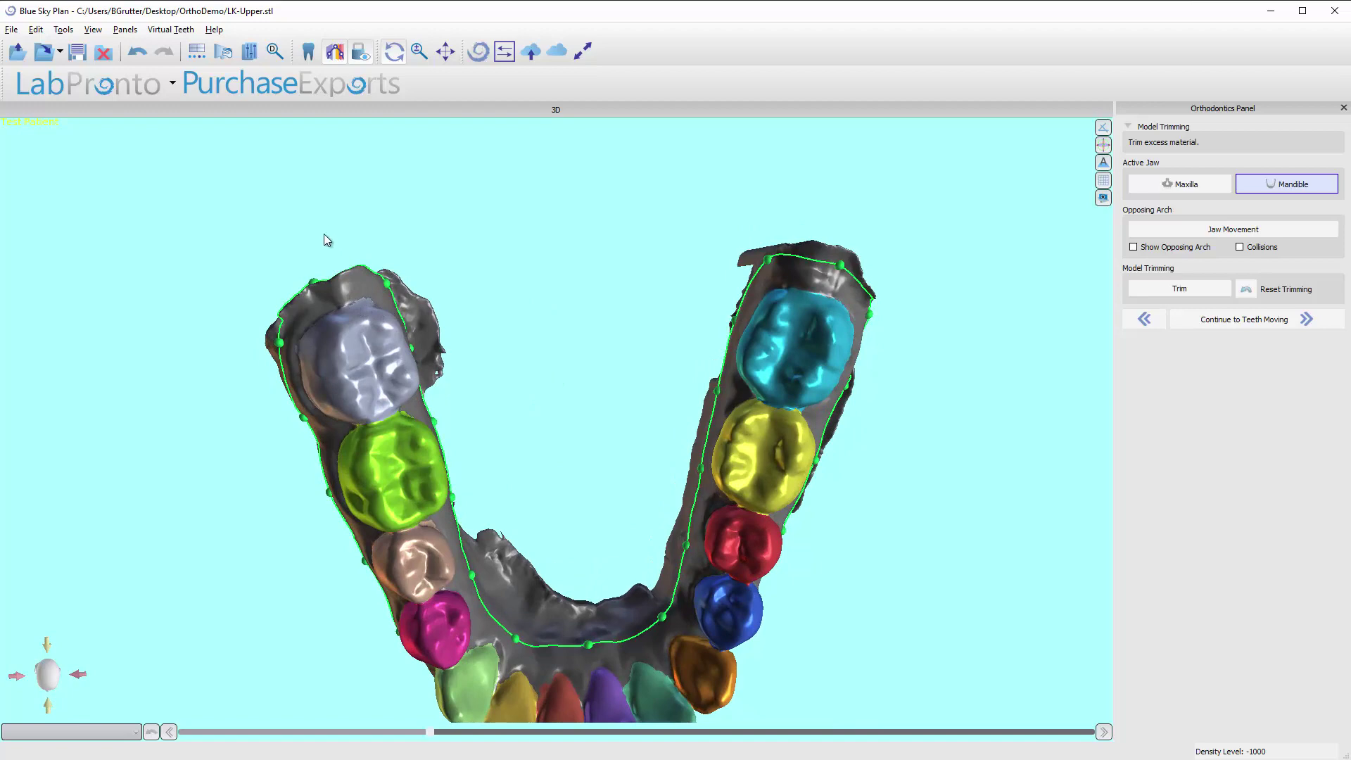
pyautogui.moveTo(344, 251); pyautogui.dragTo(301, 383)
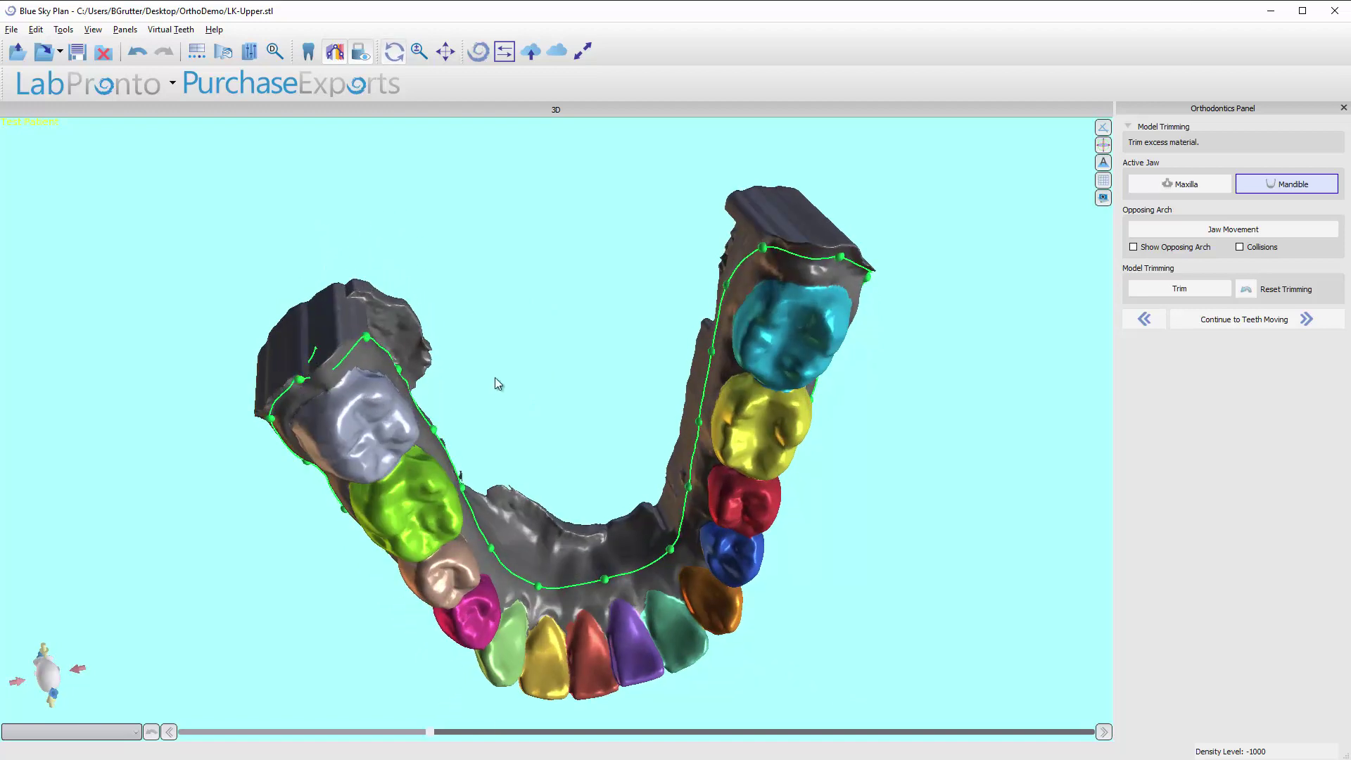
pyautogui.moveTo(496, 378); pyautogui.dragTo(290, 347)
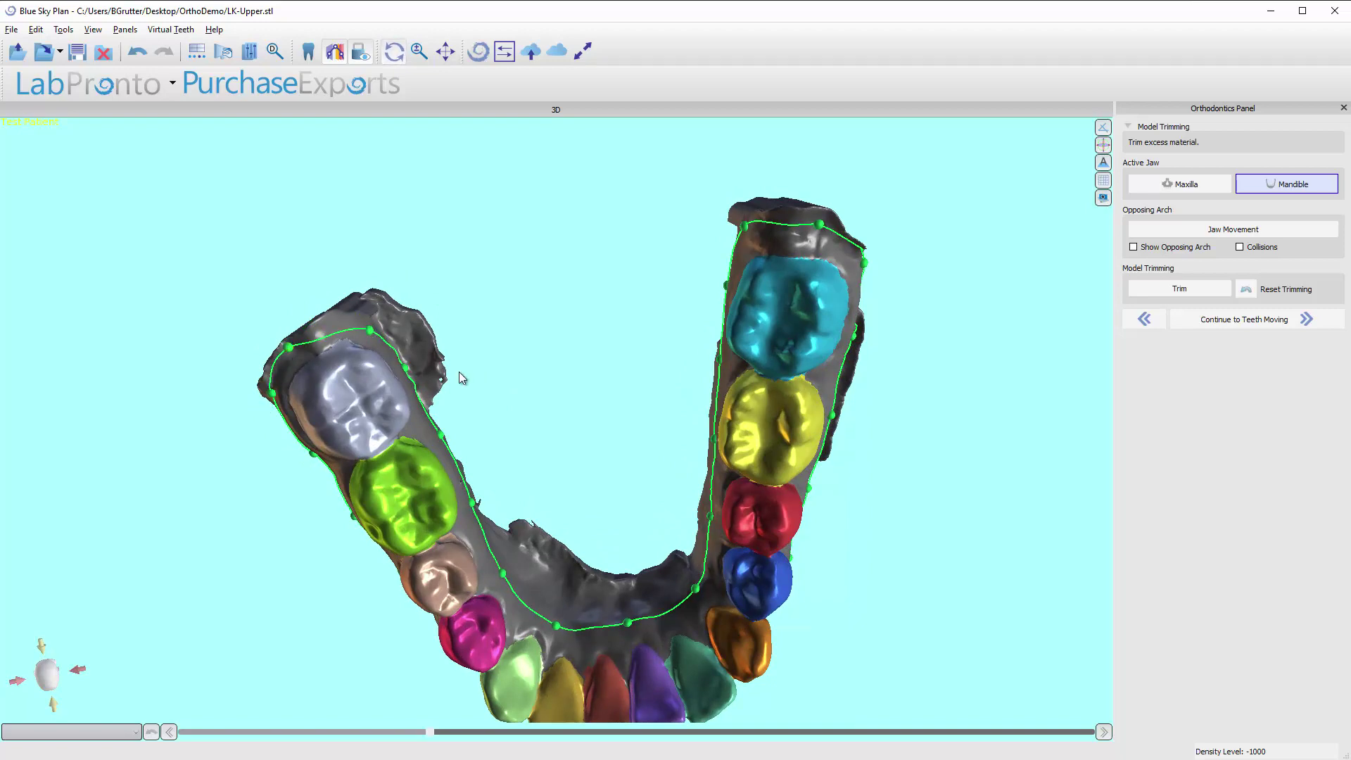
pyautogui.moveTo(458, 377); pyautogui.dragTo(916, 228)
pyautogui.moveTo(818, 224); pyautogui.dragTo(744, 245)
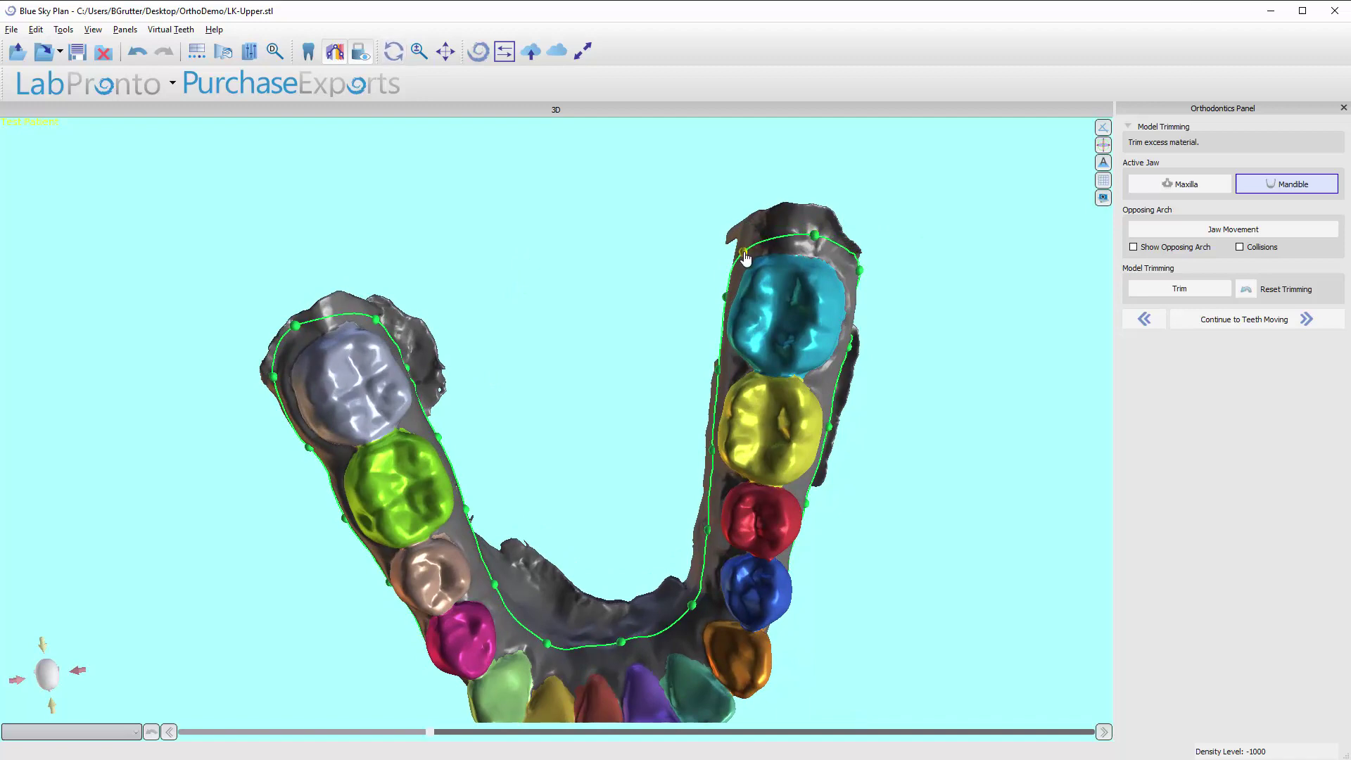
# Pull the right back trim point inward and reshape the trim line along the arch's side.
pyautogui.moveTo(884, 346); pyautogui.dragTo(837, 285)
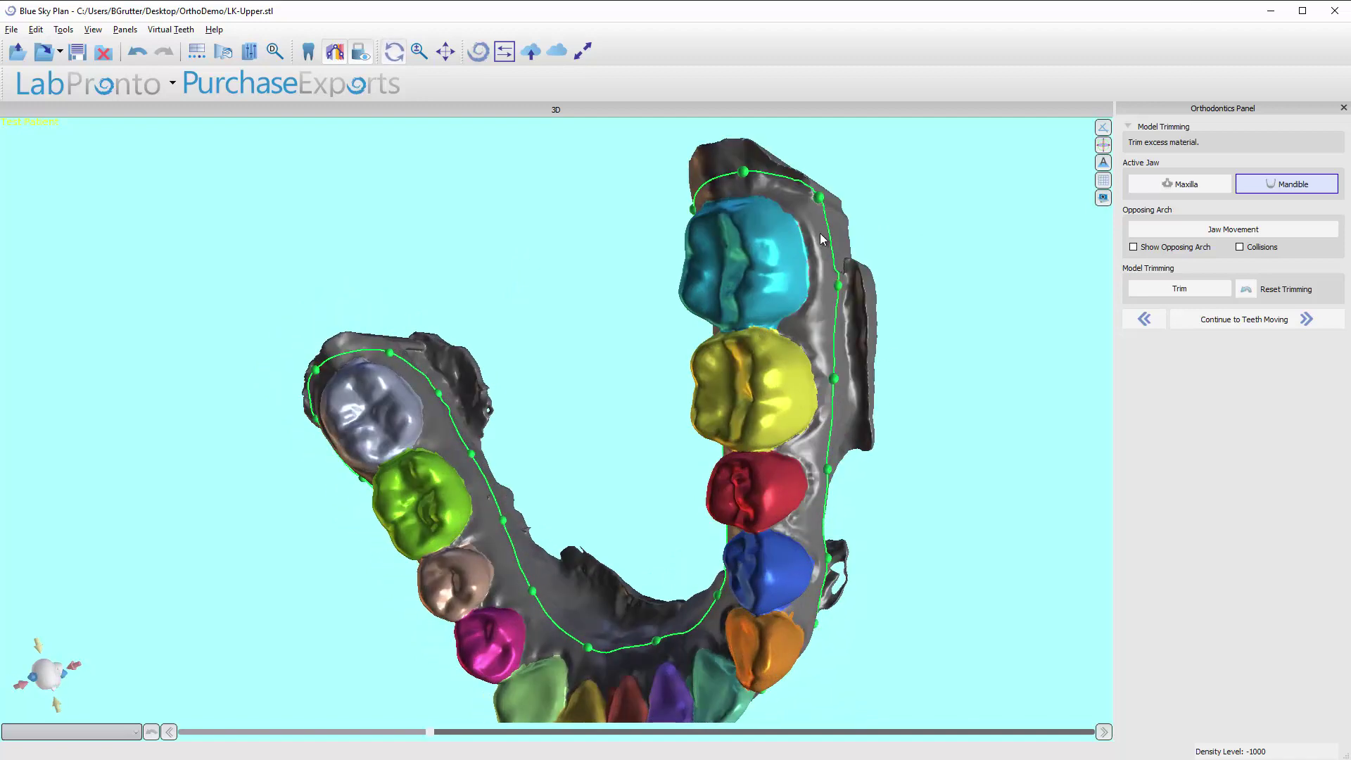
pyautogui.moveTo(820, 197); pyautogui.dragTo(812, 203)
pyautogui.moveTo(716, 373); pyautogui.dragTo(495, 257)
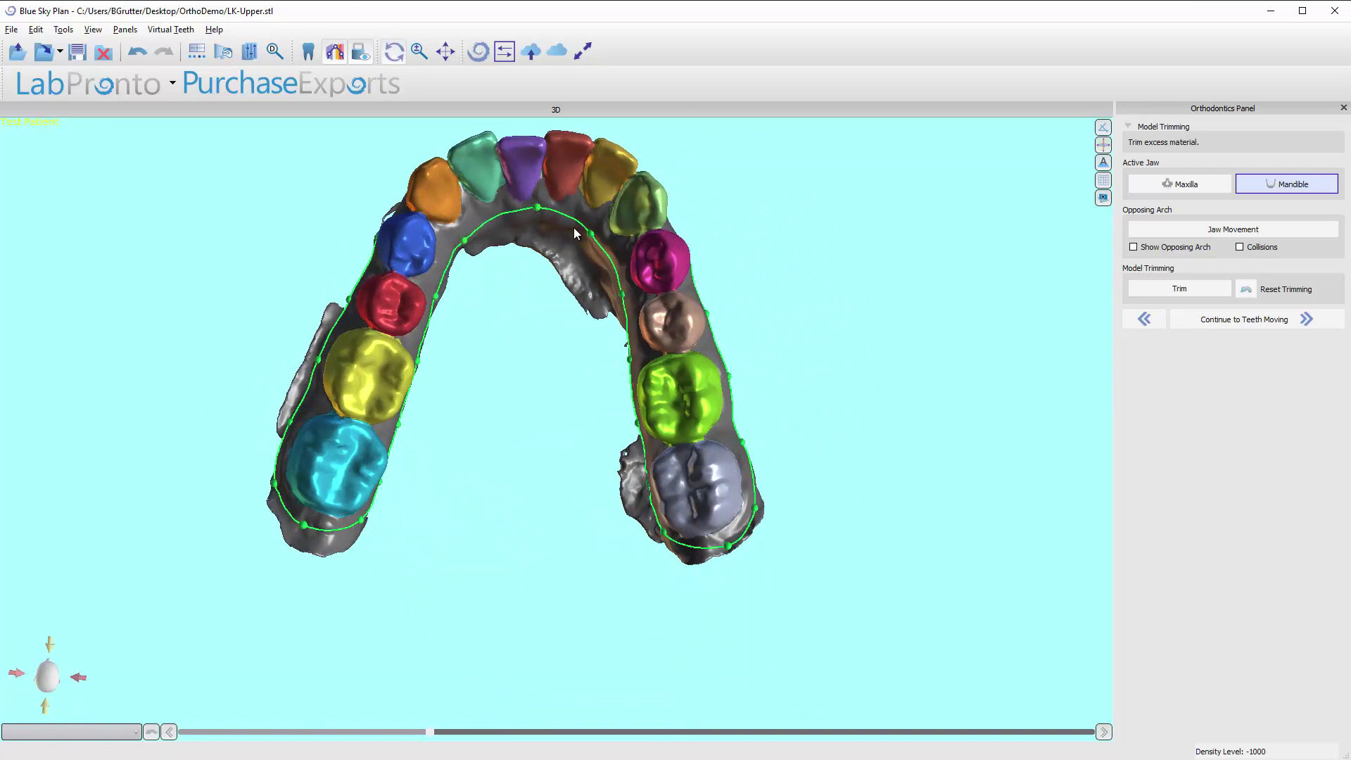
pyautogui.moveTo(591, 233); pyautogui.dragTo(595, 247)
pyautogui.moveTo(363, 273); pyautogui.dragTo(400, 297)
pyautogui.moveTo(276, 541); pyautogui.dragTo(961, 193)
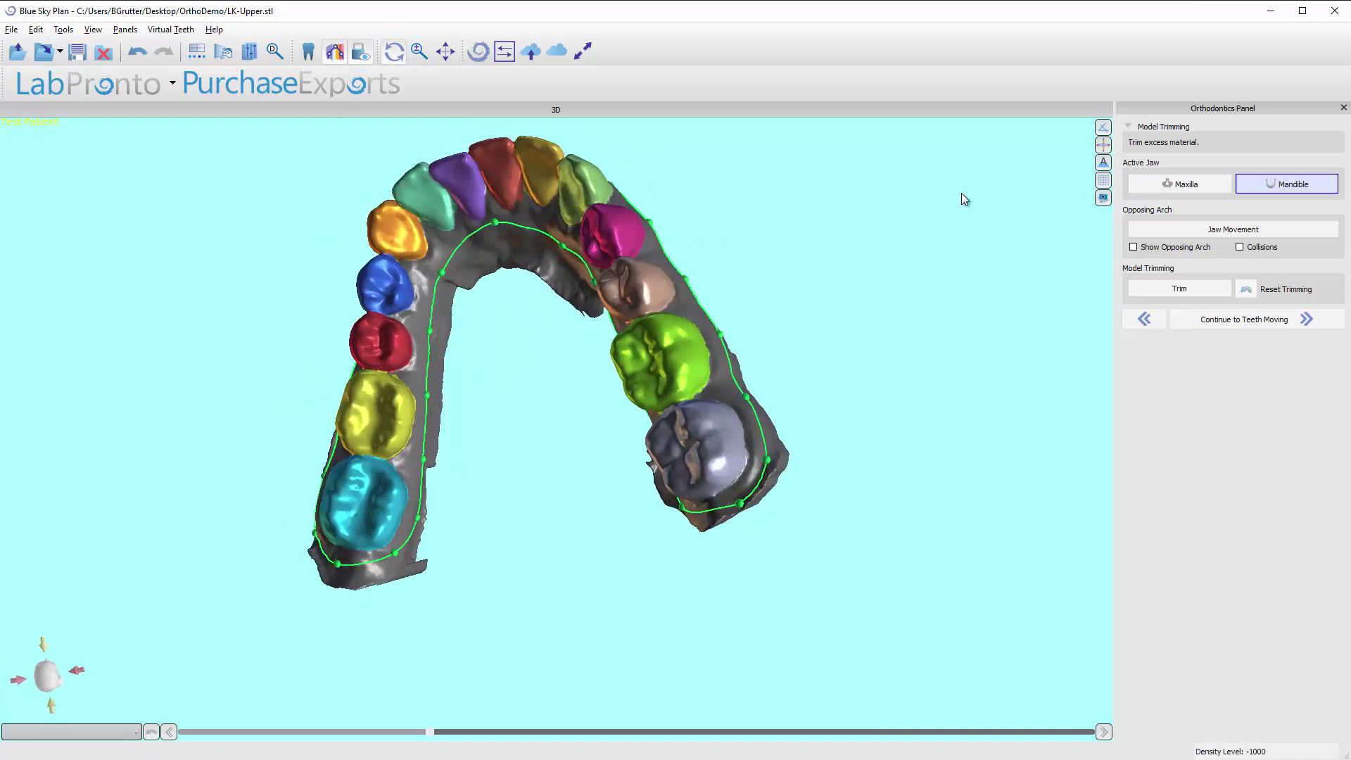
# Trim the lower arch into a closed model and check its front, side and base.
pyautogui.click(1193, 289)
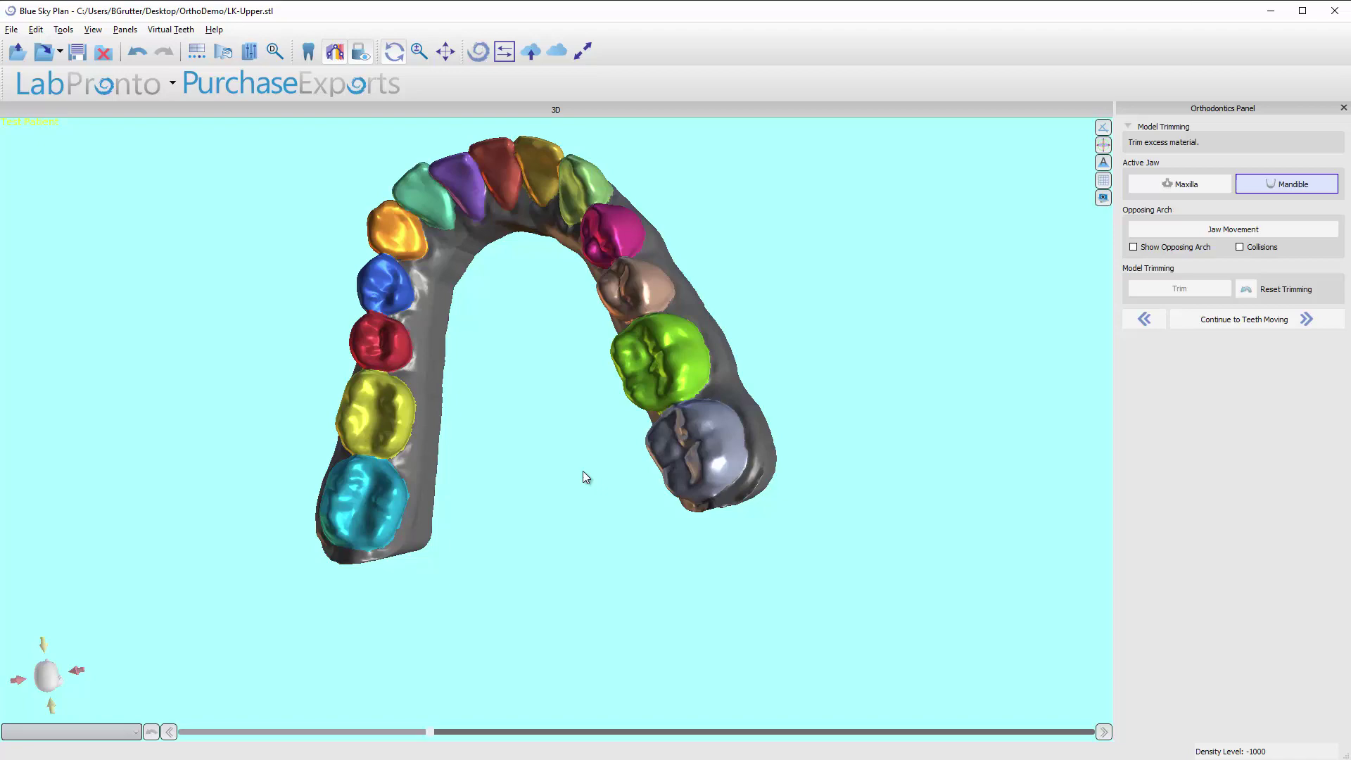
pyautogui.moveTo(552, 462)
pyautogui.mouseDown()
pyautogui.moveTo(643, 363)
pyautogui.moveTo(730, 380)
pyautogui.mouseUp()
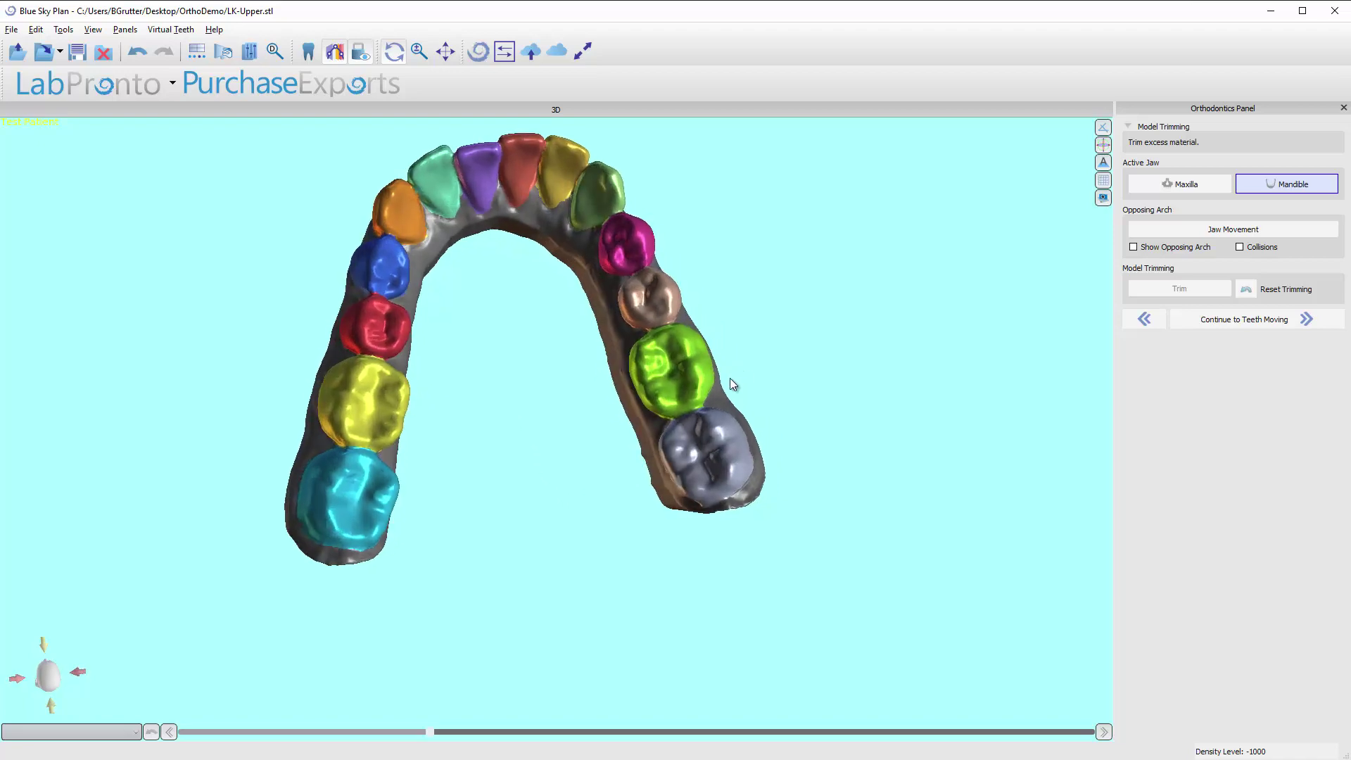
pyautogui.moveTo(571, 619); pyautogui.dragTo(398, 515)
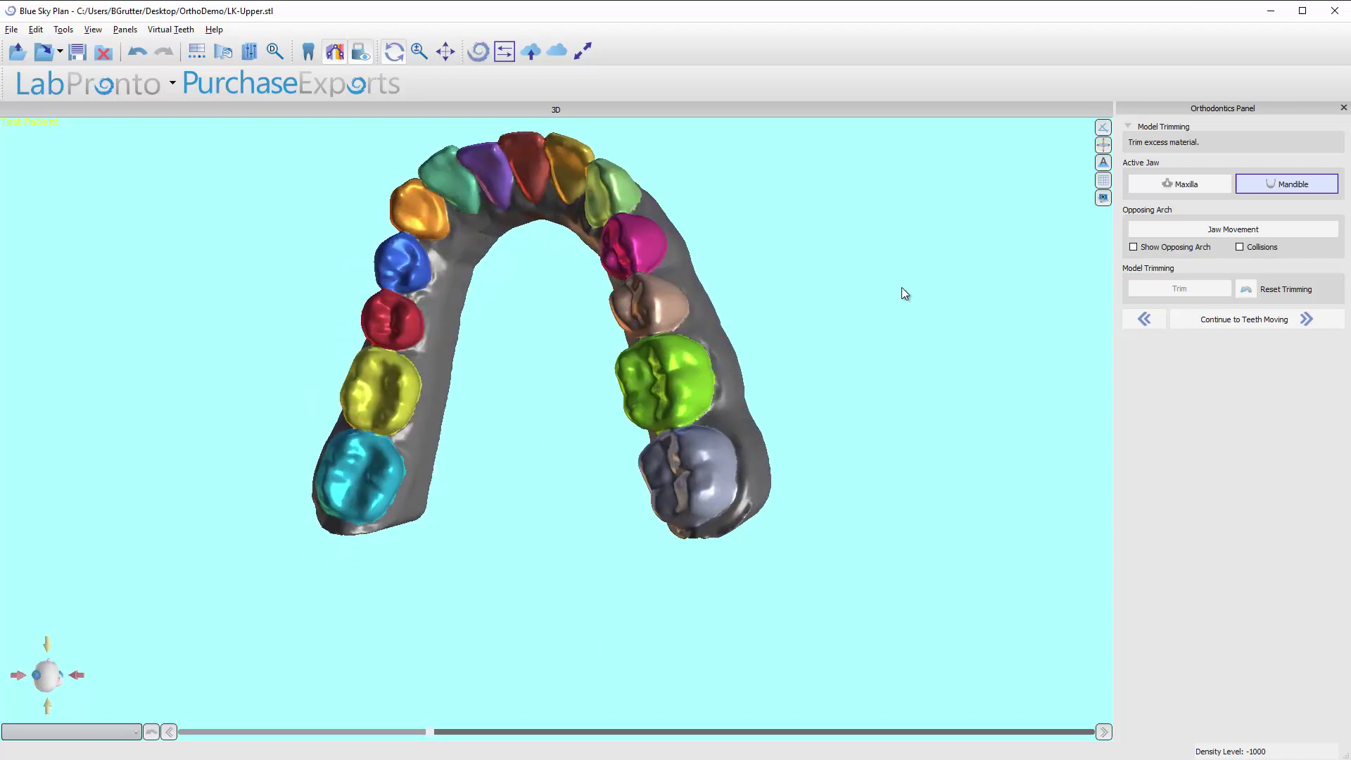
pyautogui.moveTo(901, 293); pyautogui.dragTo(977, 252)
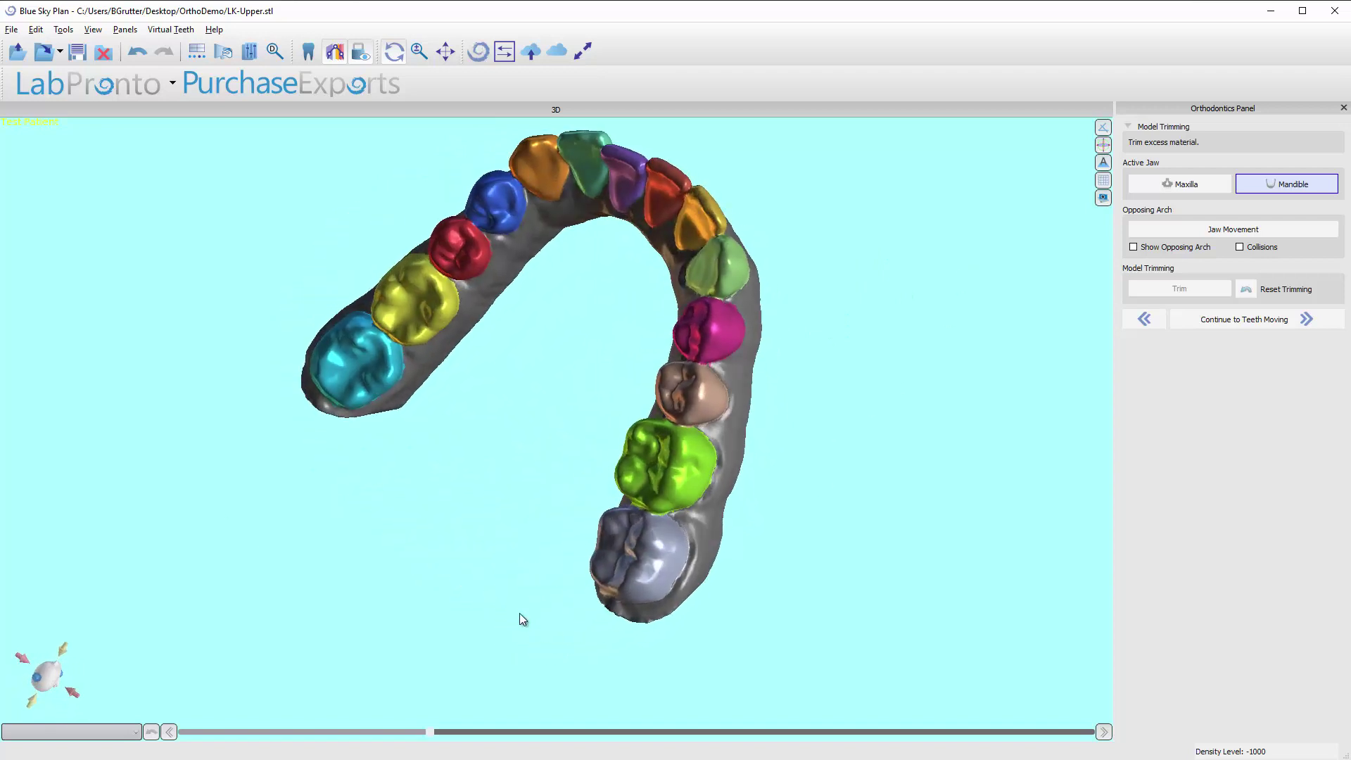